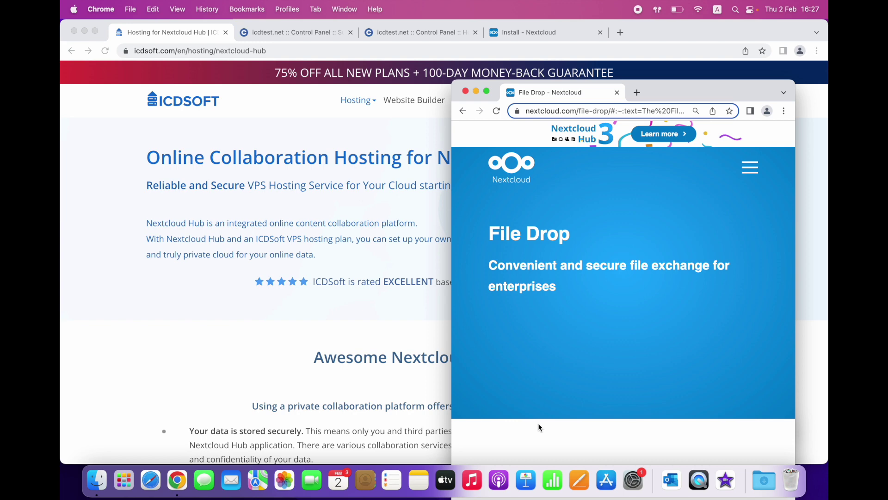
Bring the ICDSoft Control Panel forward on its home tools page.
click(295, 32)
click(389, 32)
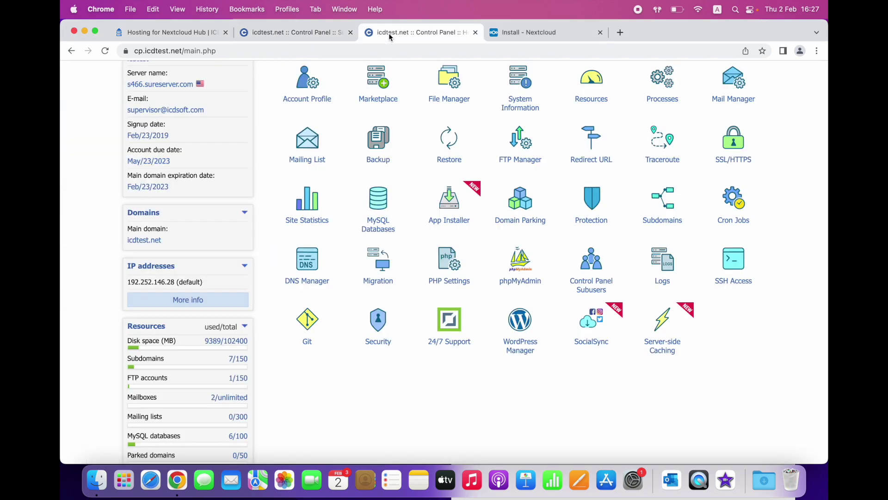
scroll(353, 208, down, 1)
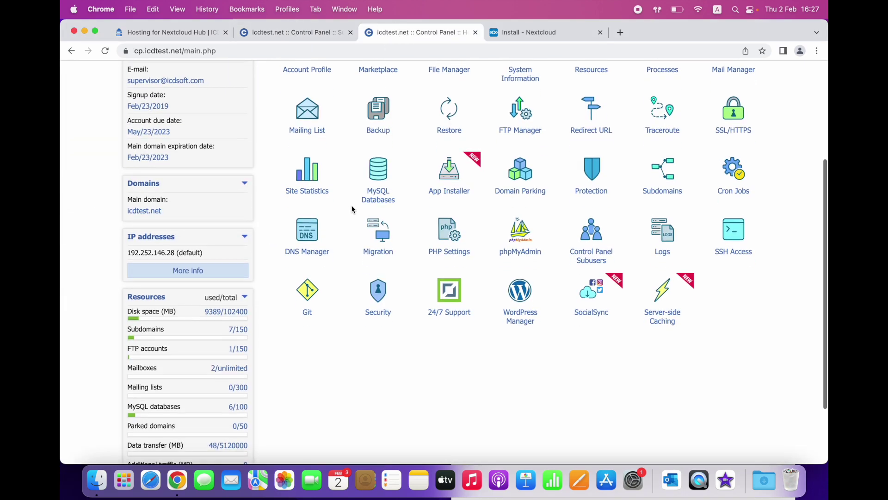
scroll(353, 209, up, 4)
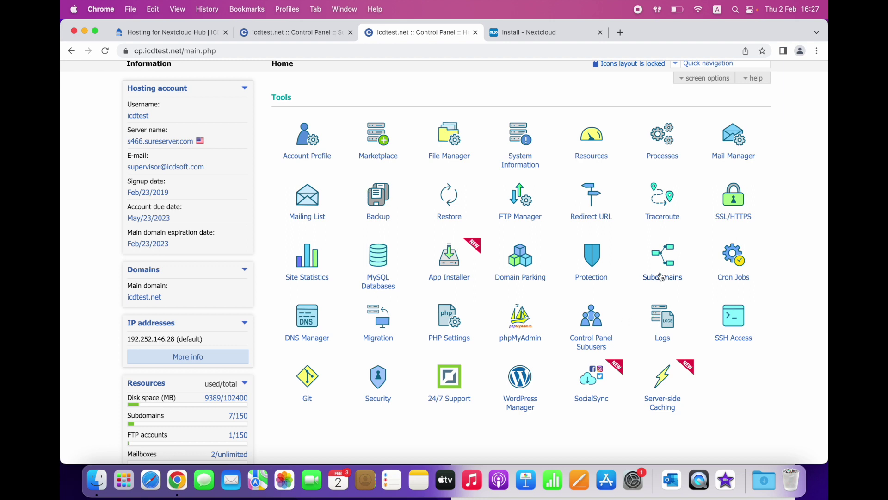
Verify the cloud subdomain exists with root /www/cloud/, then go back to home tools.
click(259, 32)
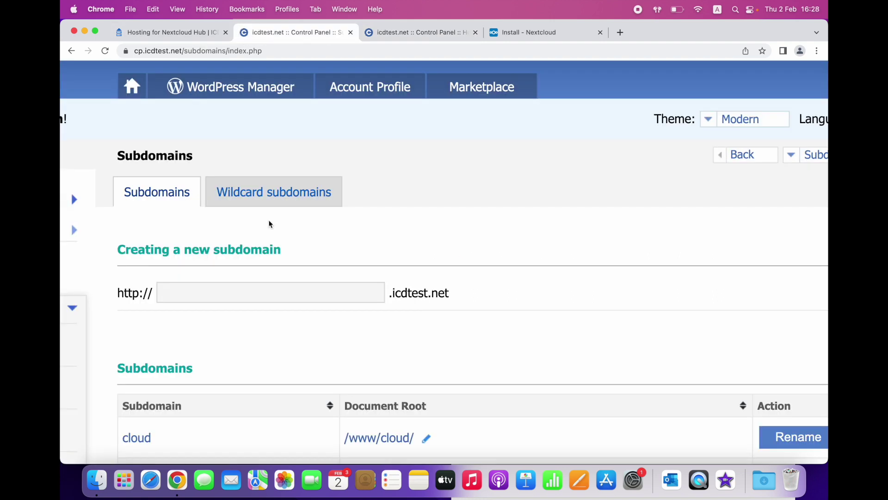
scroll(334, 284, down, 2)
scroll(335, 284, up, 2)
scroll(335, 284, up, 1)
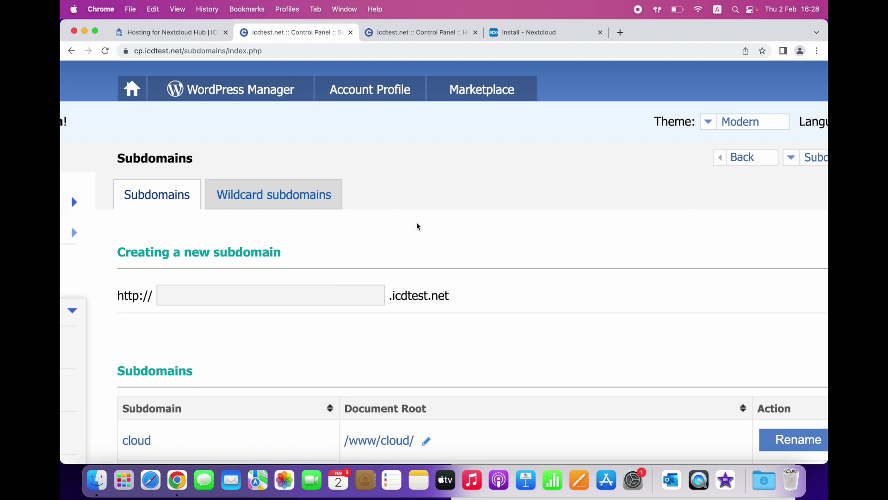
click(419, 33)
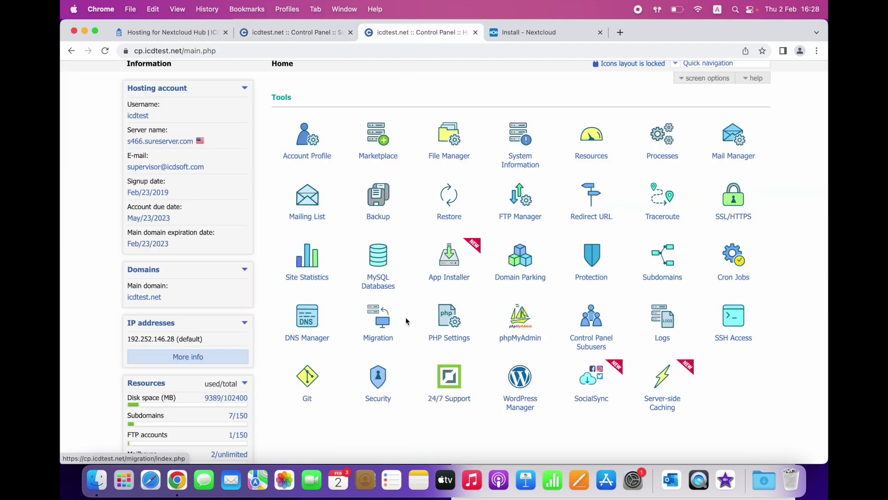
Open App Installer and start installing Nextcloud from its catalogue card.
click(453, 281)
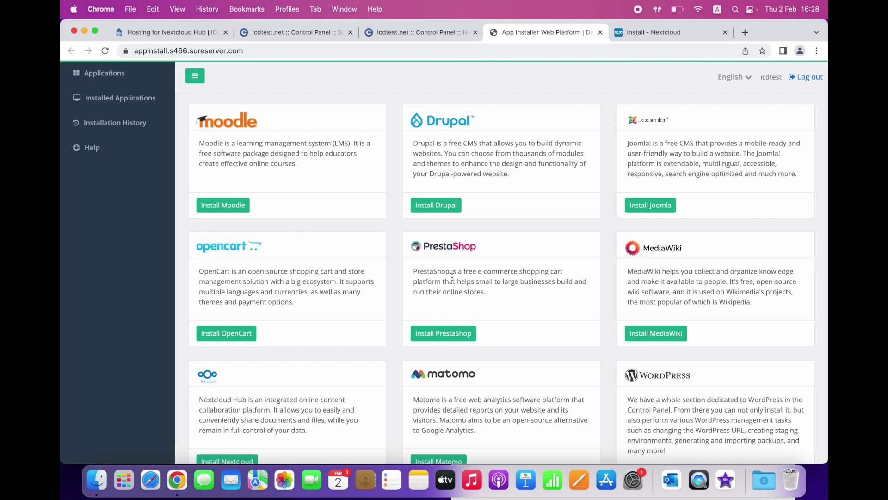
scroll(485, 260, down, 3)
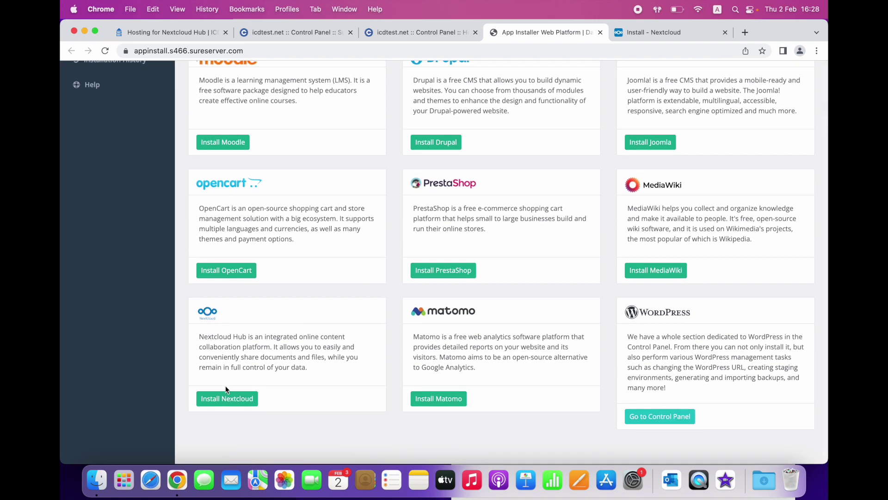
click(237, 400)
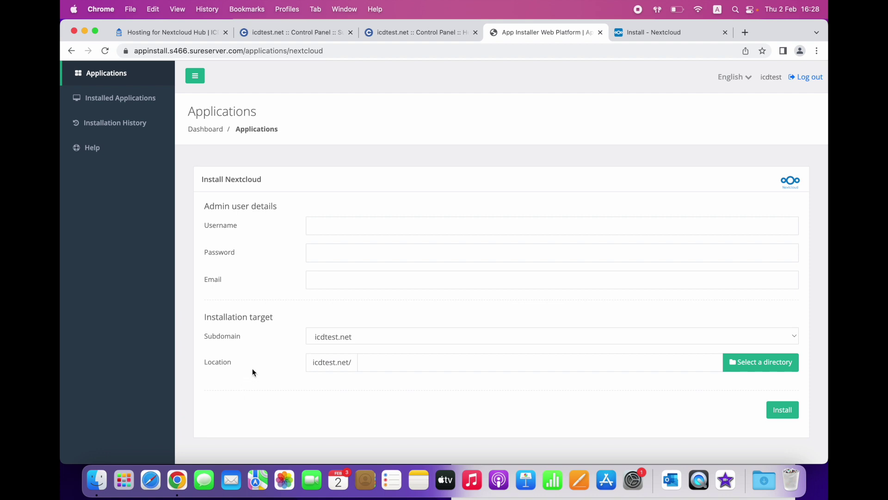
Fill in the admin username, password and the suggested admin e-mail address.
click(331, 226)
text(nextadmin)
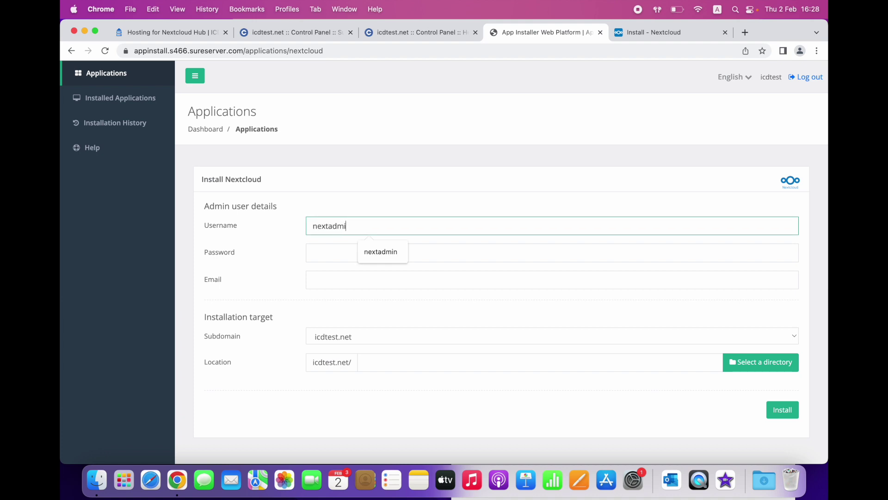
key(Tab)
text(••••••••)
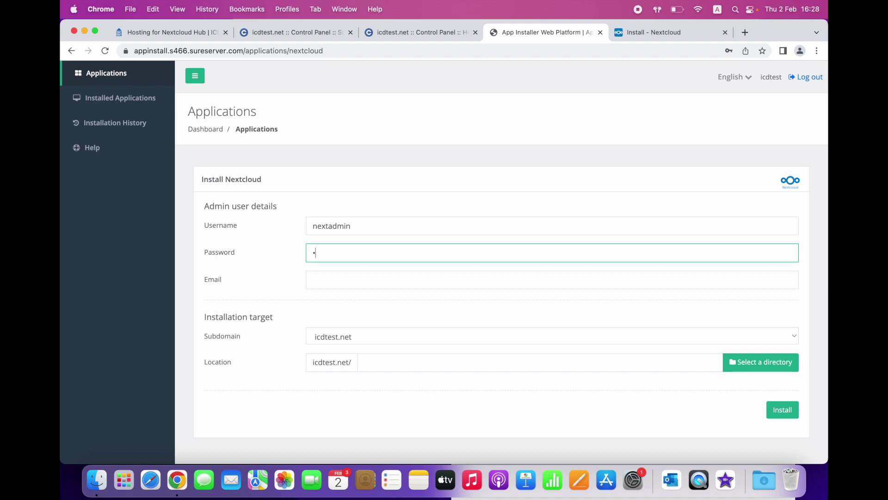
text(•)
key(Tab)
text(johnsmith)
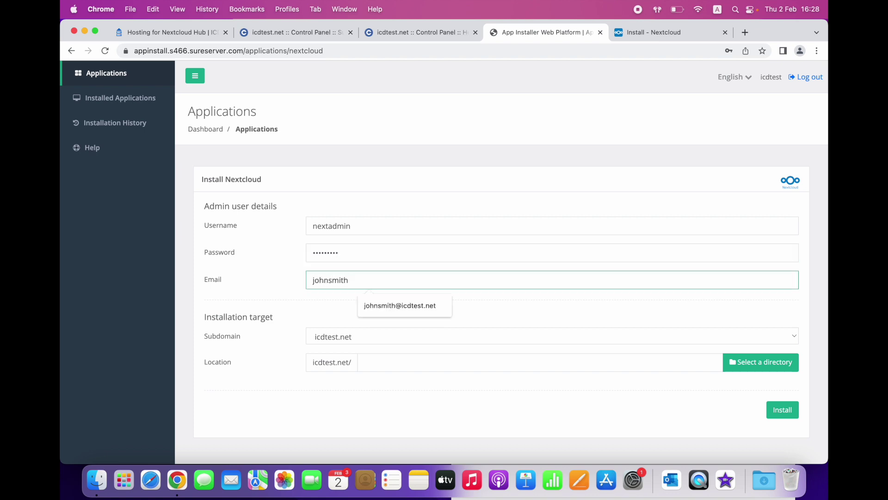
key(Down)
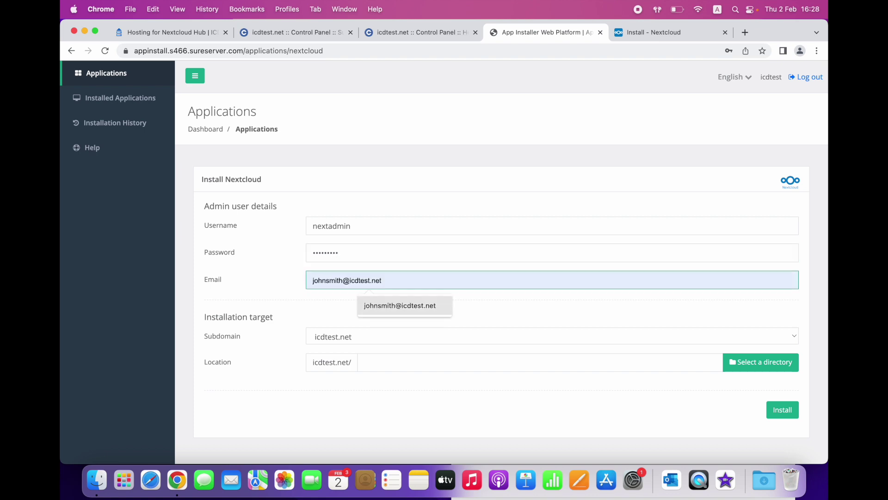
key(Return)
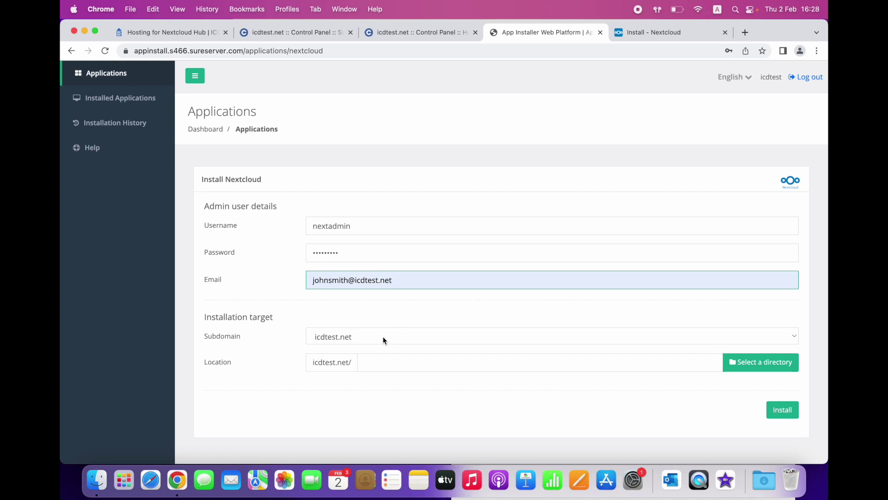
Target the cloud.icdtest.net subdomain and submit the Nextcloud install form.
click(348, 340)
click(342, 350)
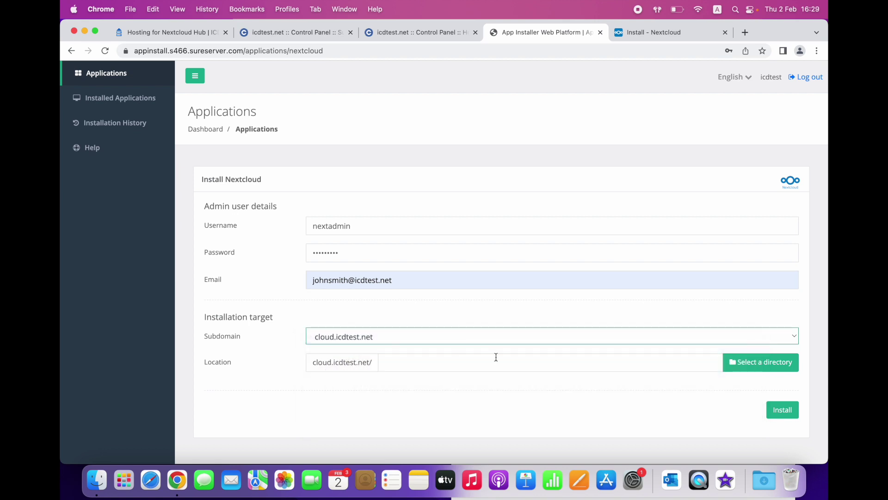
click(780, 413)
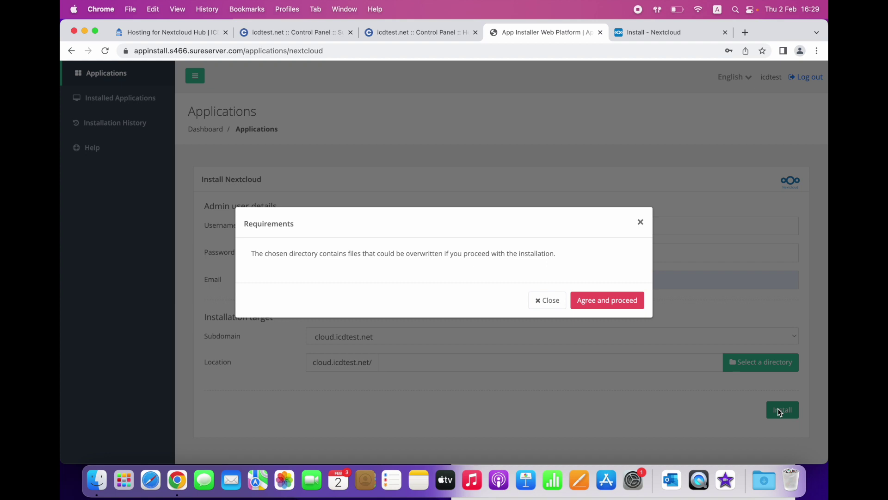
Accept the overwrite warning so Nextcloud installs on cloud.icdtest.net.
click(618, 303)
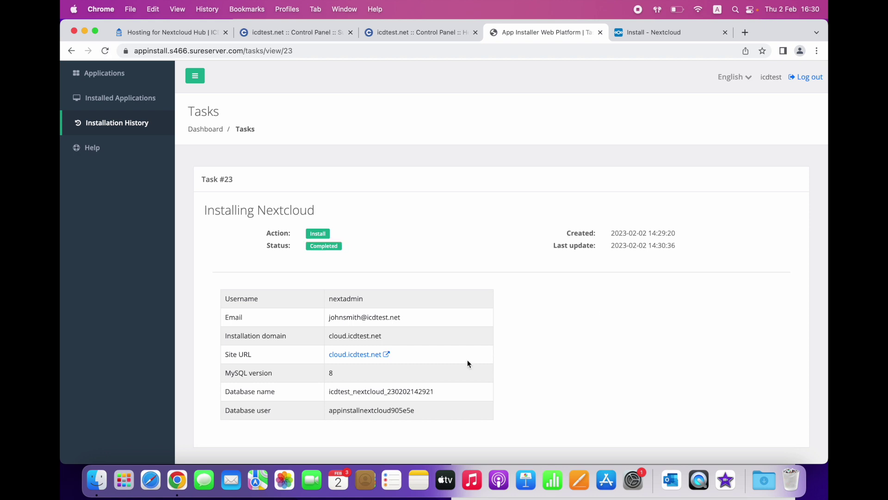
Open cloud.icdtest.net and log in with the admin username and password.
click(371, 356)
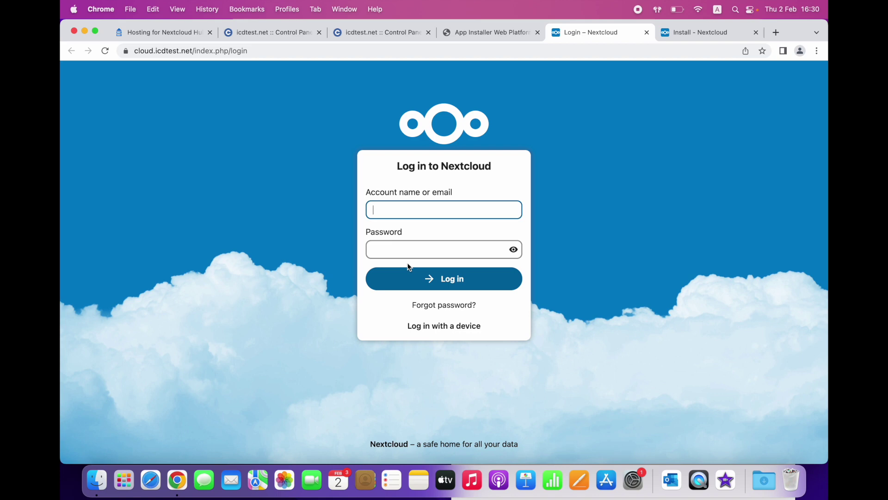
text(nextadmin)
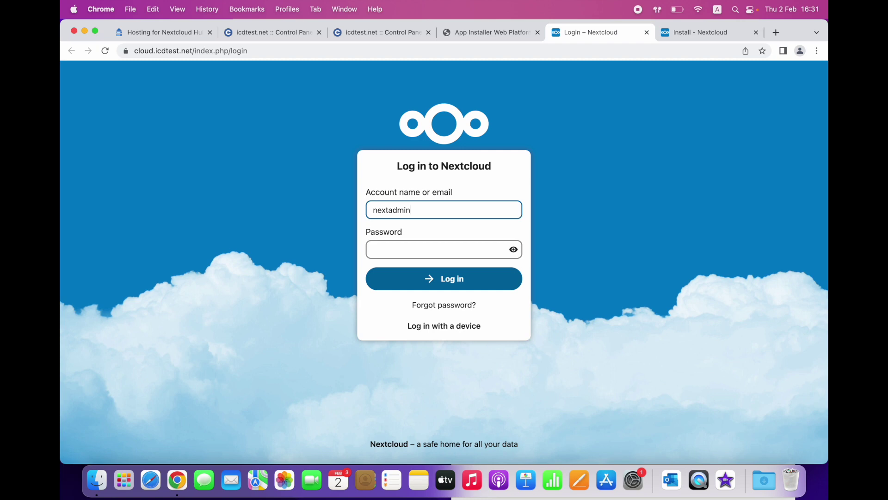
key(Tab)
text(••••••)
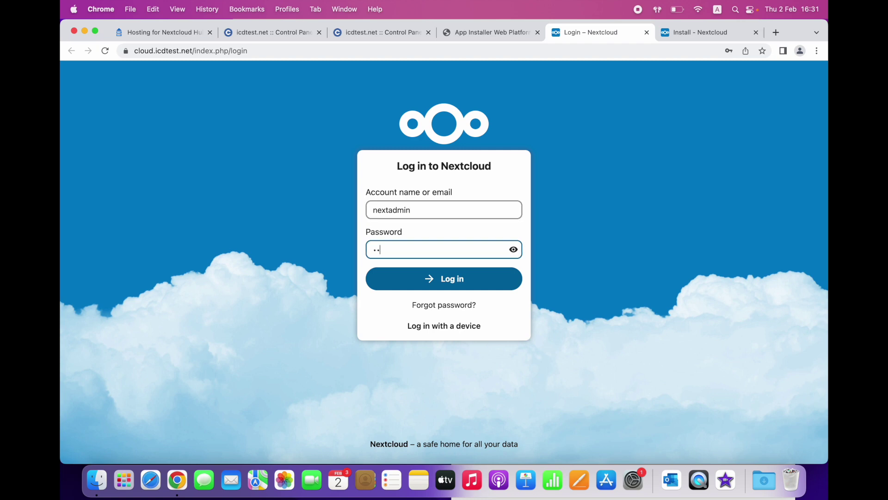
text(•••)
key(Return)
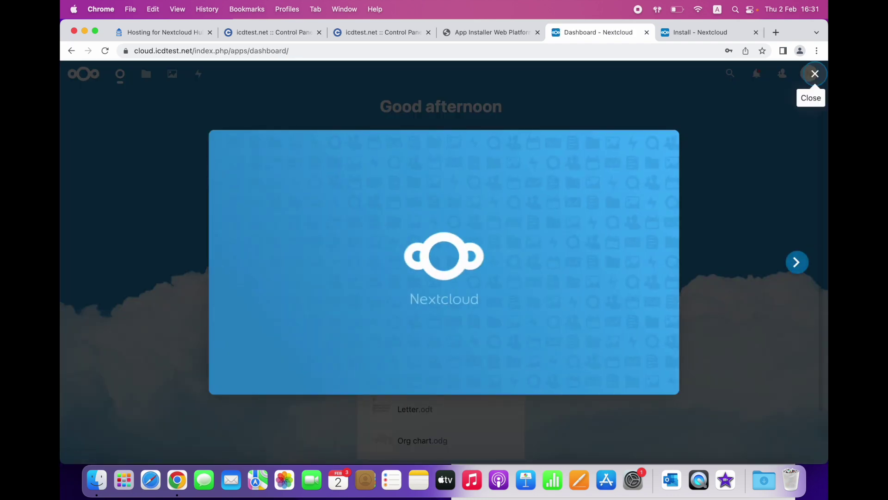
Close the Nextcloud Hub welcome tour and show the All files list.
click(814, 74)
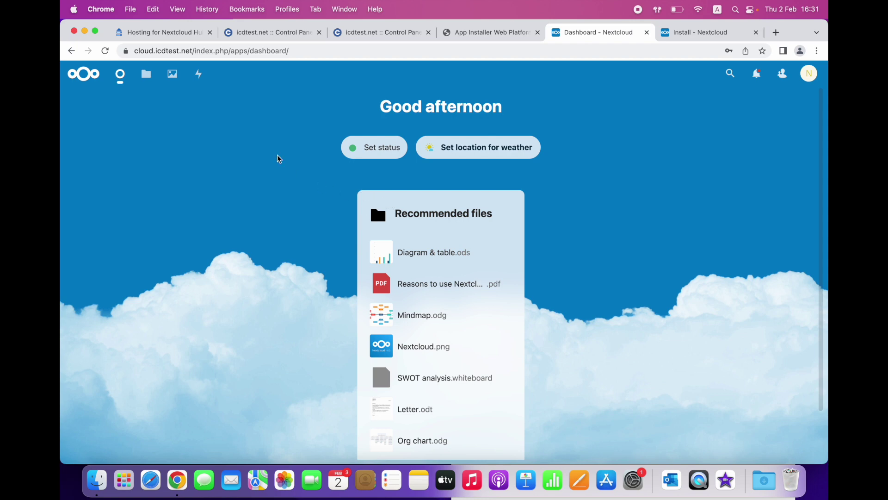
click(149, 75)
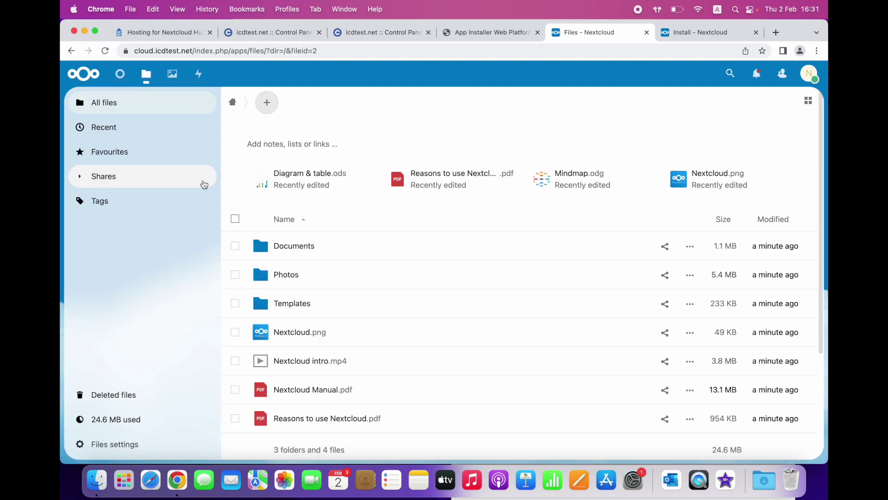
click(268, 103)
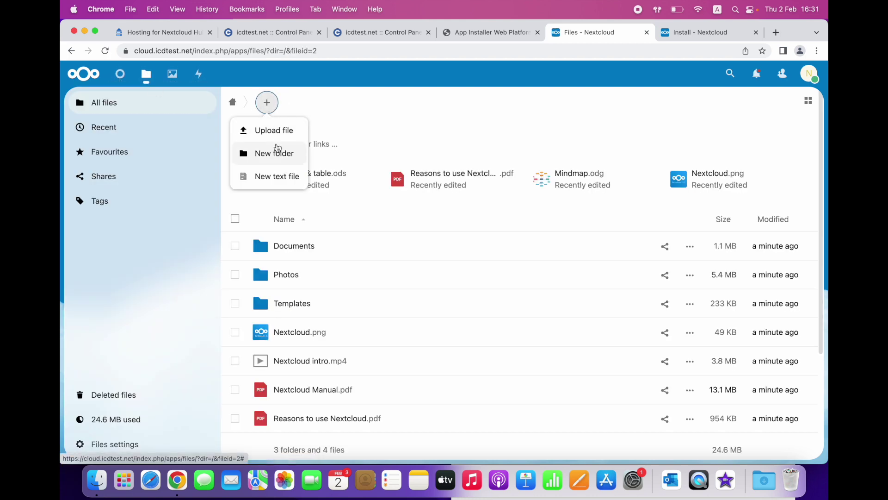
Create a new folder named 'Drop files here'.
click(280, 152)
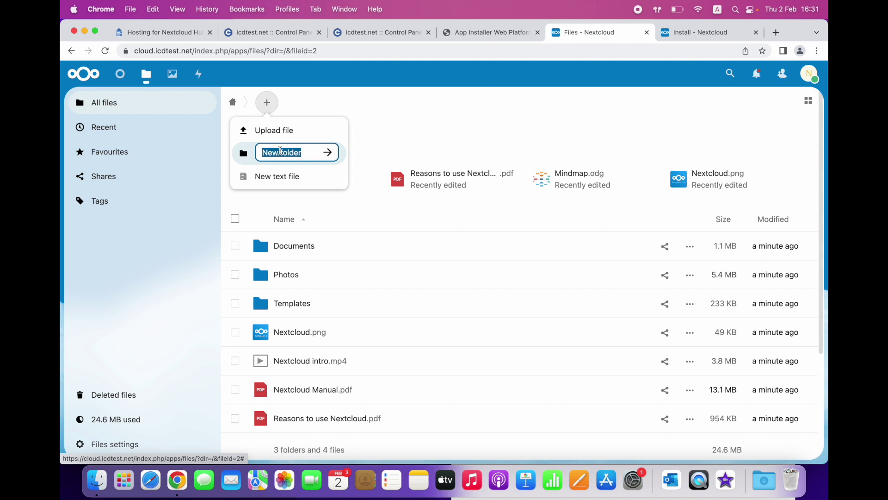
text(Drop files here)
key(Return)
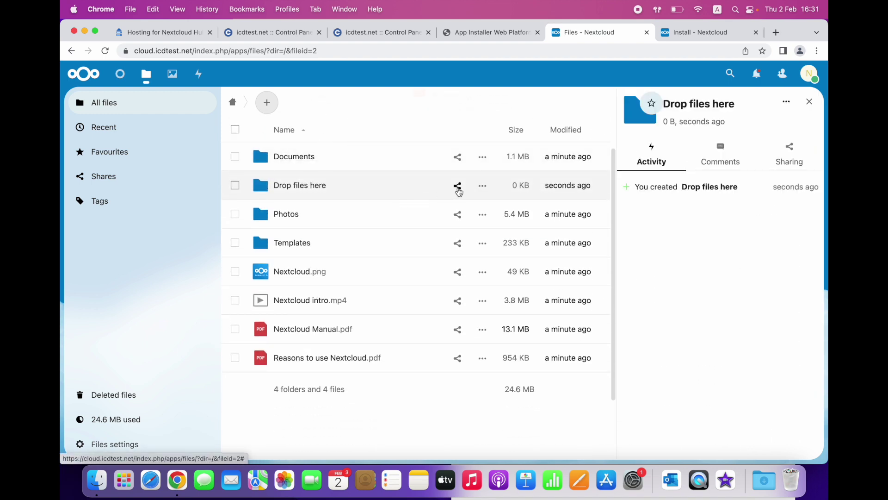
click(457, 187)
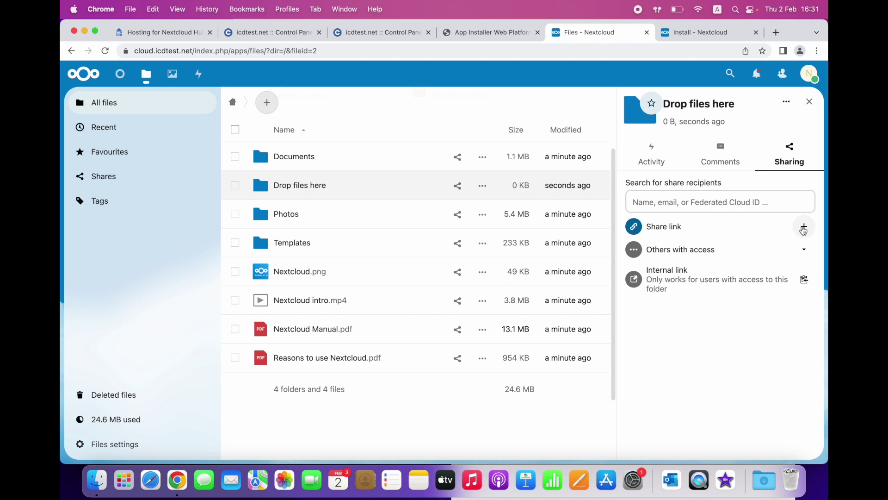
Add a public share link set to File drop (upload only) and copy it.
click(803, 228)
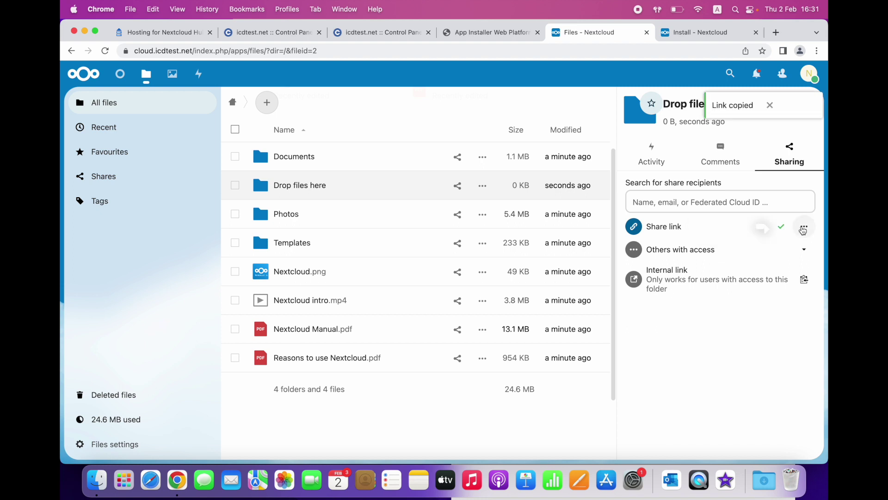
click(806, 229)
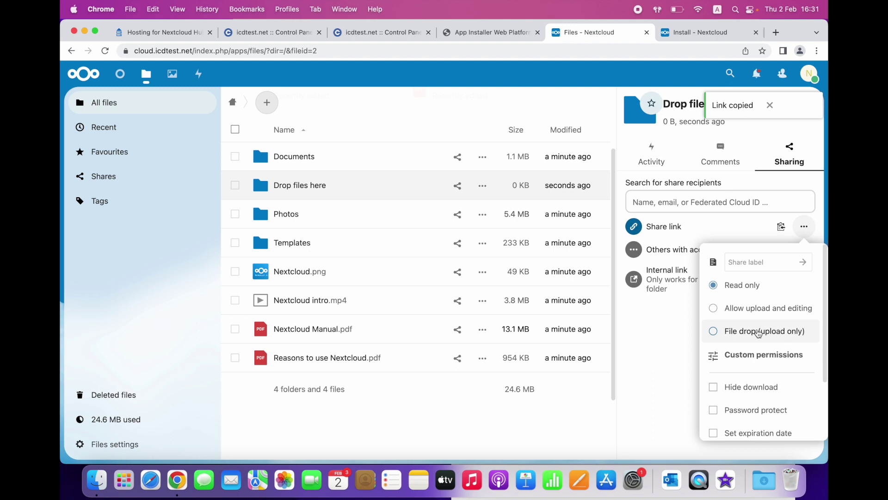
click(759, 332)
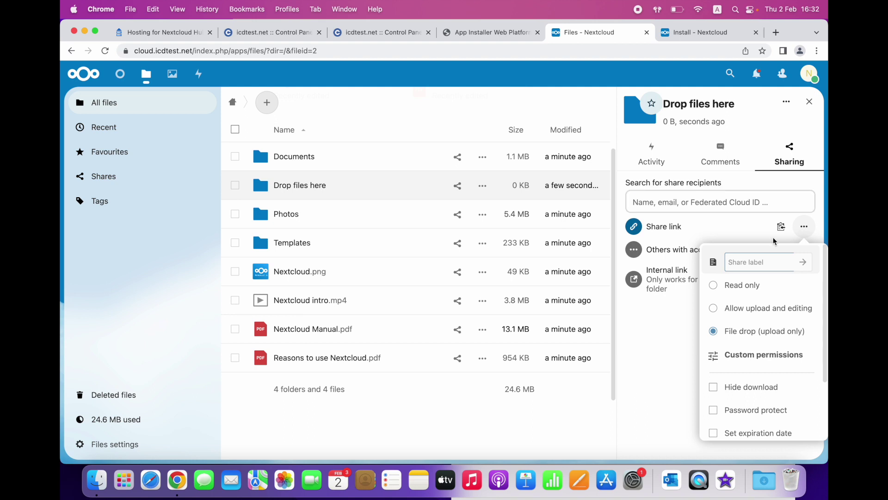
click(782, 228)
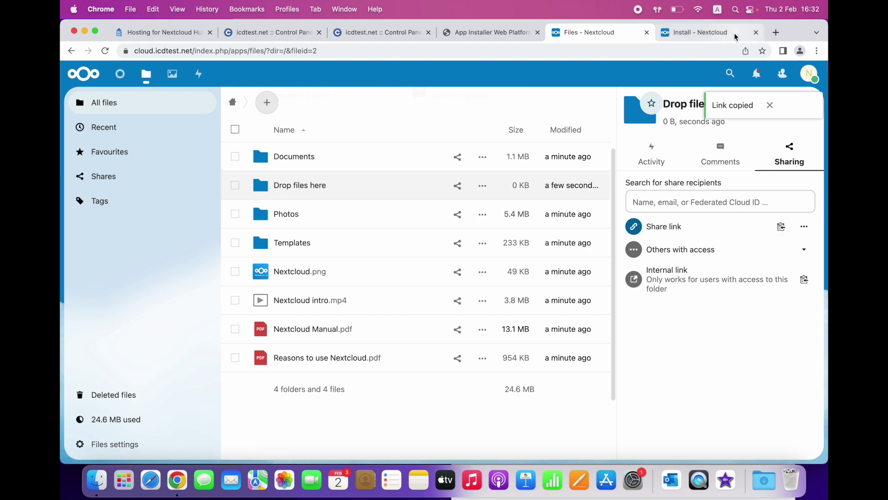
click(776, 32)
Load the copied file-drop link and upload ICDSoft Test File.rtf from the desktop.
right_click(625, 49)
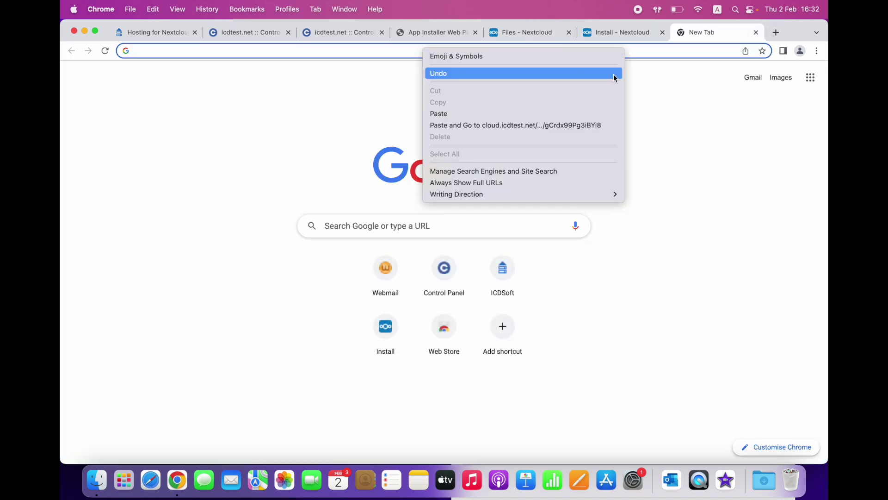
click(575, 113)
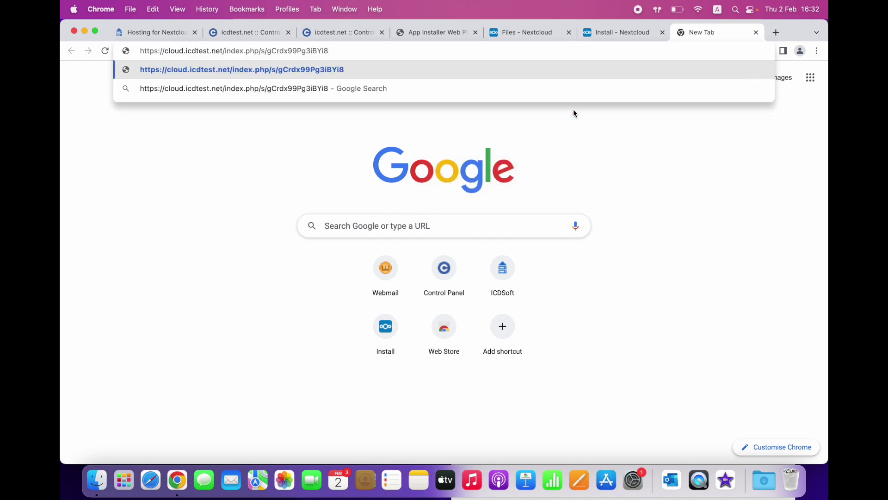
key(Return)
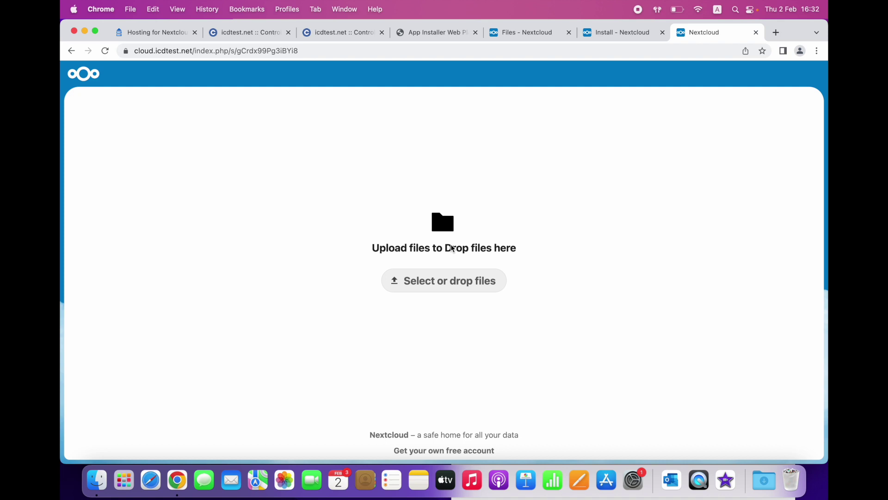
key(F11)
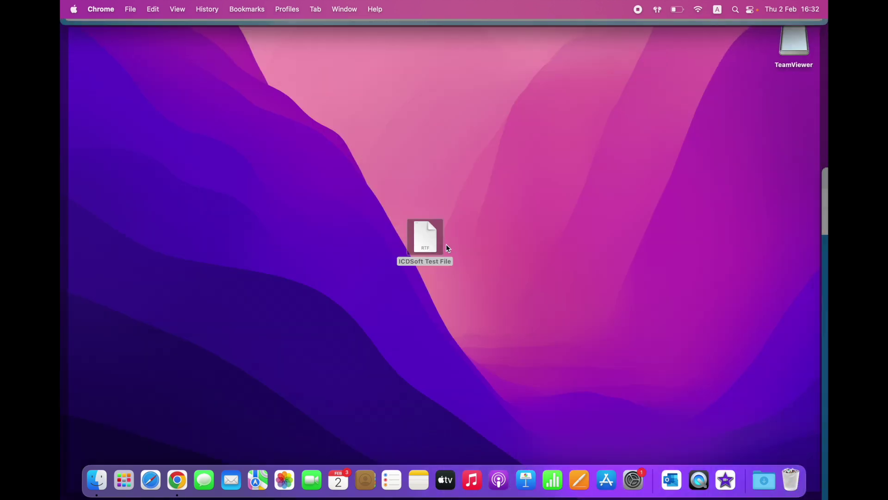
drag(426, 243, 456, 263)
key(super+Tab)
key(super+Tab)
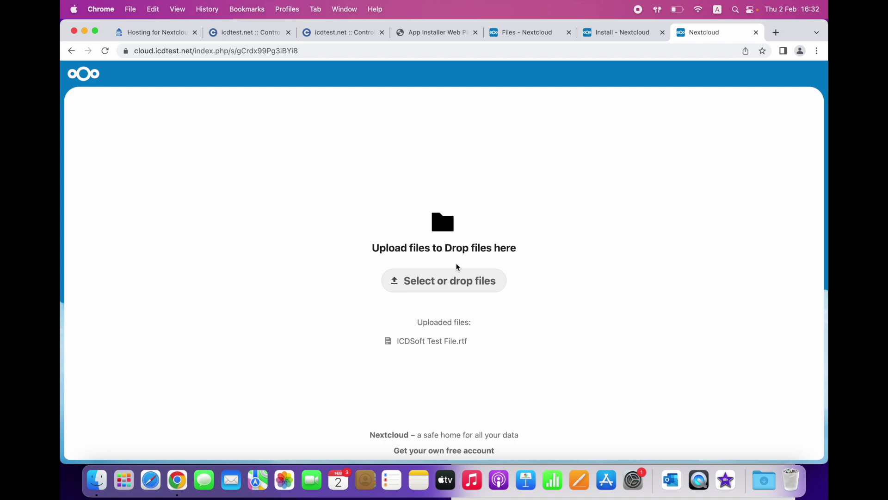
click(520, 36)
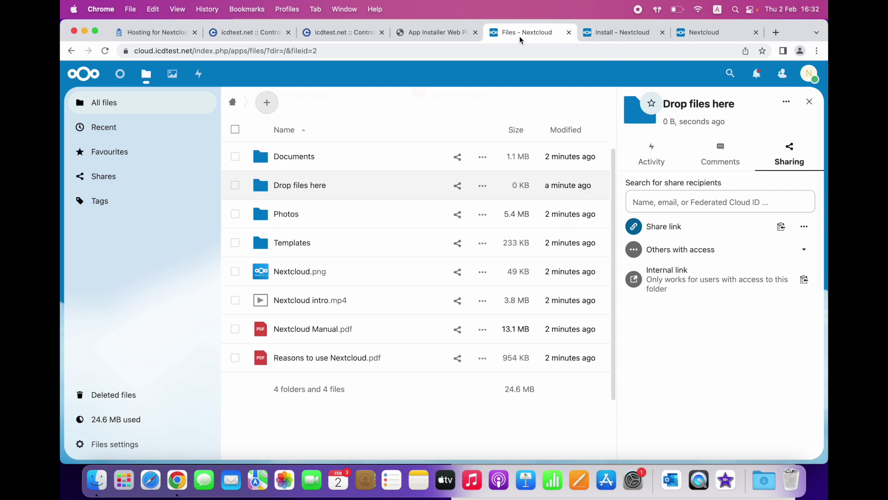
Open the 'Drop files here' folder to look for ICDSoft Test File.rtf.
click(303, 186)
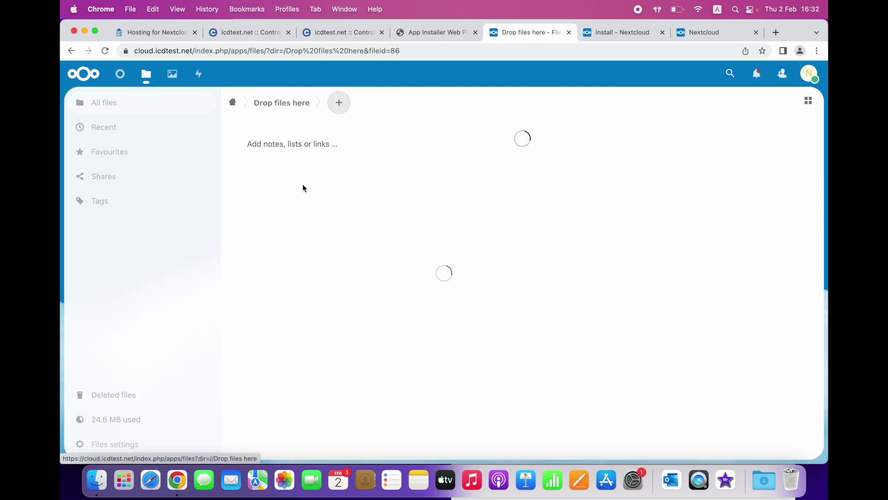